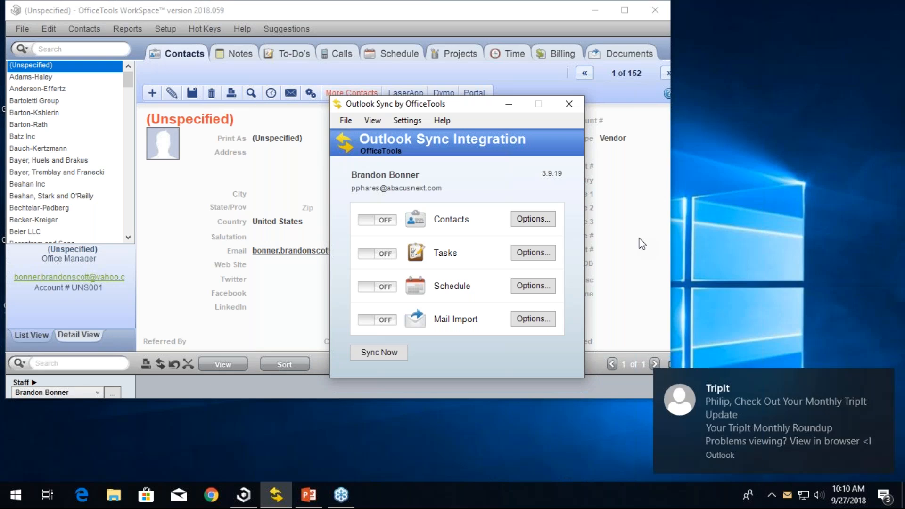
Step: Open the Outlook Sync tray icon's context menu to review its options, closing it without changes
{"action": "left_click", "coordinate": [881, 379]}
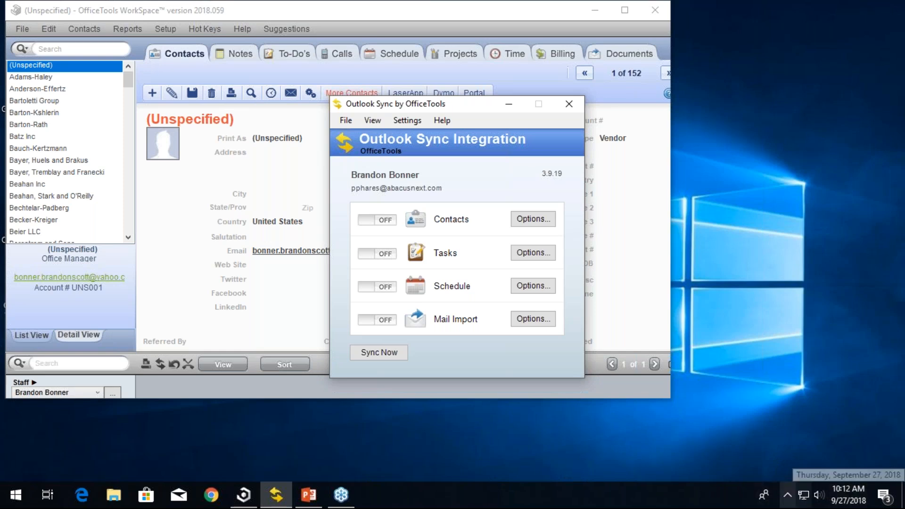
{"action": "left_click", "coordinate": [790, 502]}
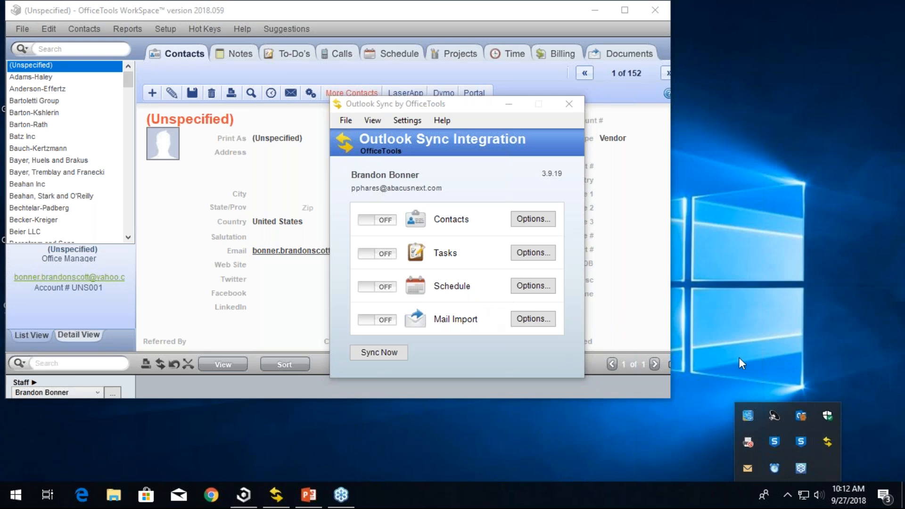
{"action": "right_click", "coordinate": [826, 442]}
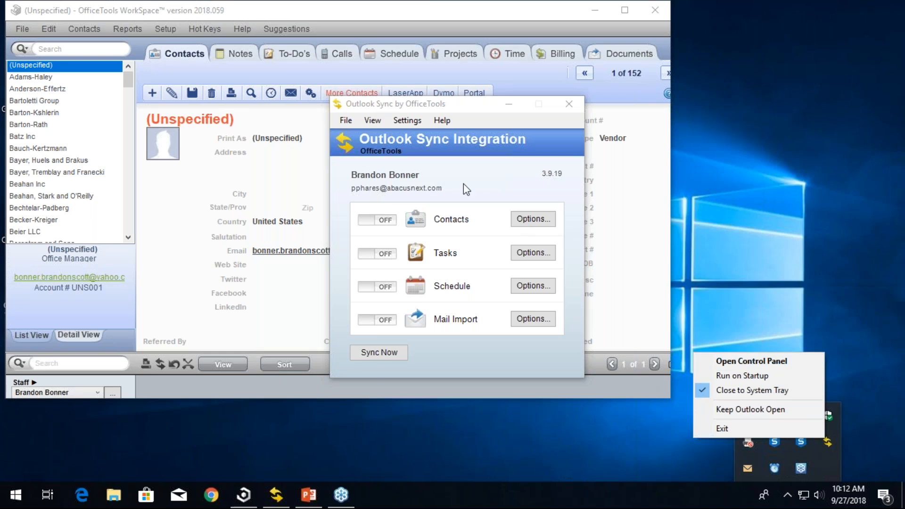
{"action": "left_click", "coordinate": [689, 285]}
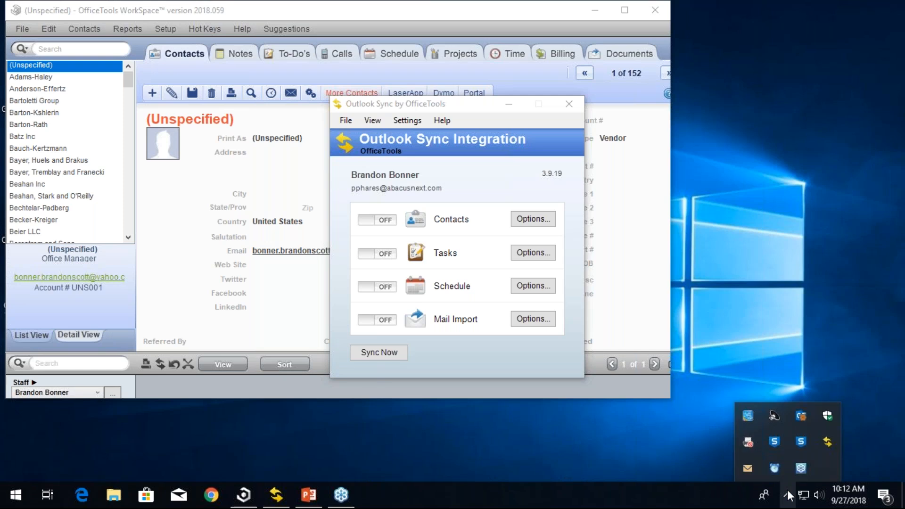
{"action": "right_click", "coordinate": [828, 438]}
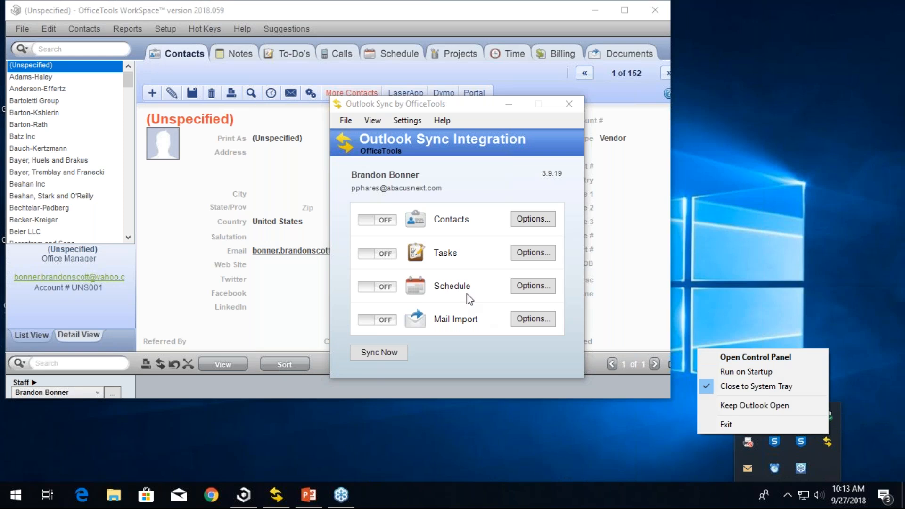
{"action": "left_click", "coordinate": [749, 241]}
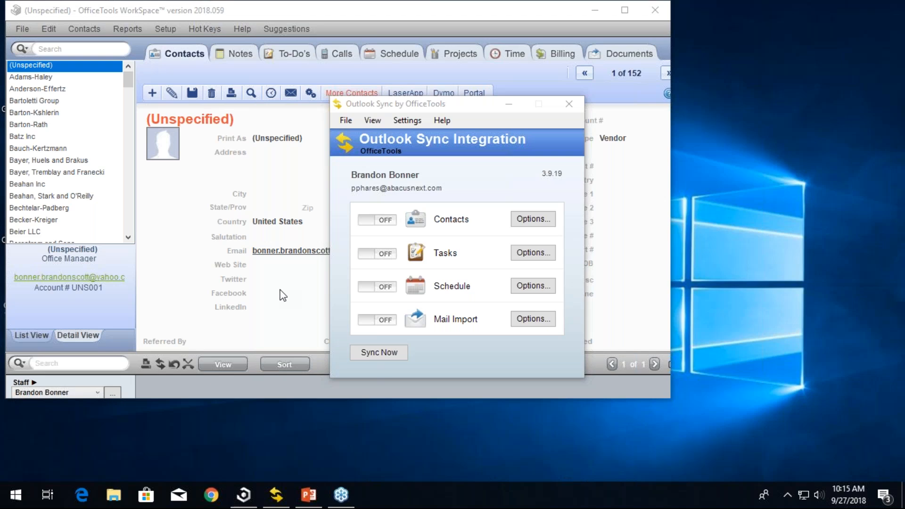
Step: Open the Contacts sync options and set the Outlook folder to \\OfficeTools Training\Test Contacts
{"action": "left_click", "coordinate": [519, 223]}
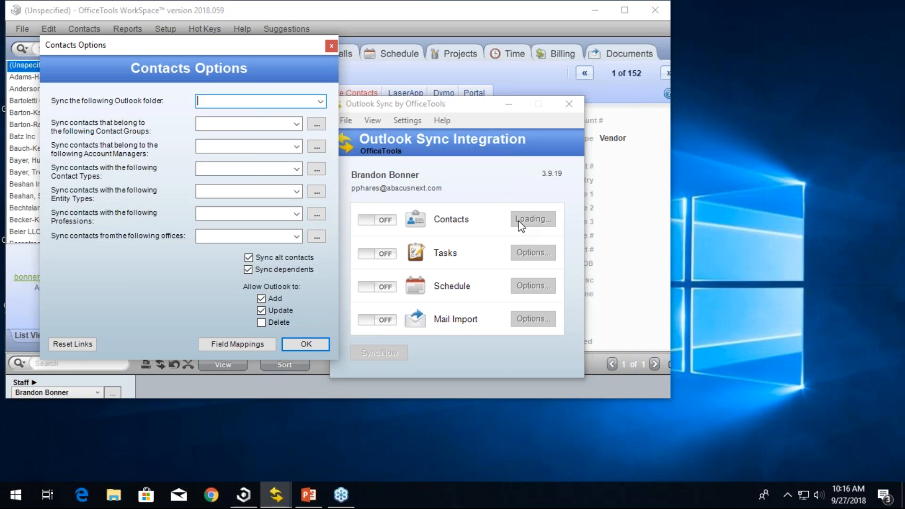
{"action": "left_click", "coordinate": [320, 101]}
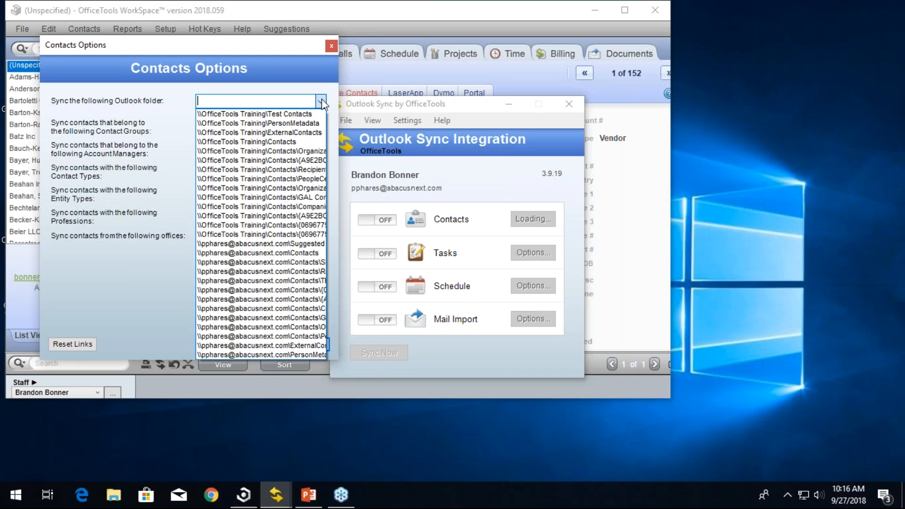
{"action": "left_click", "coordinate": [287, 116]}
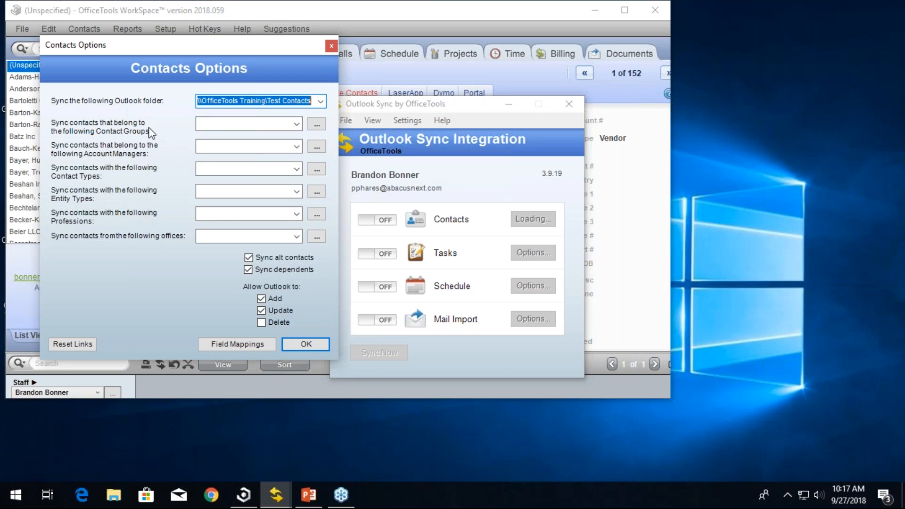
Step: Review the contact filter lists for groups, account managers, contact types, entity types, professions and offices, then confirm the Contacts options
{"action": "left_click", "coordinate": [297, 123]}
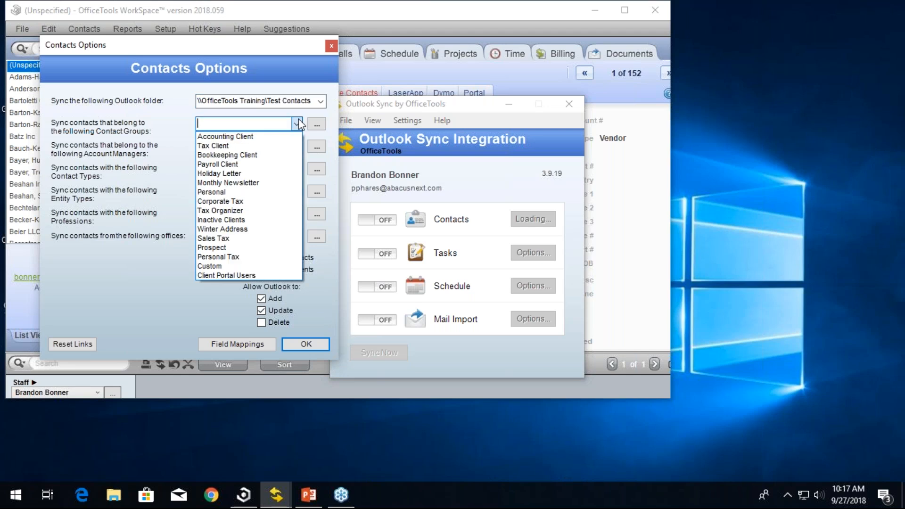
{"action": "left_click", "coordinate": [298, 119]}
{"action": "left_click", "coordinate": [297, 146]}
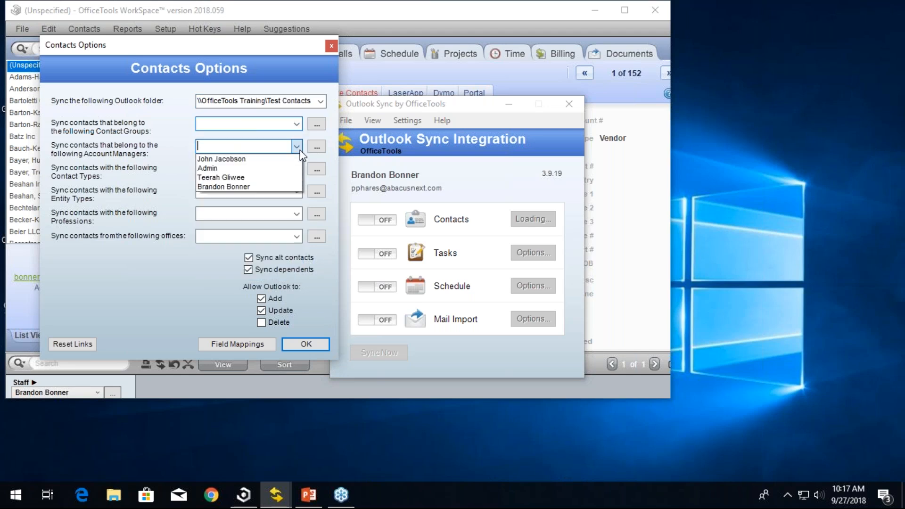
{"action": "left_click", "coordinate": [300, 150]}
{"action": "left_click", "coordinate": [296, 172]}
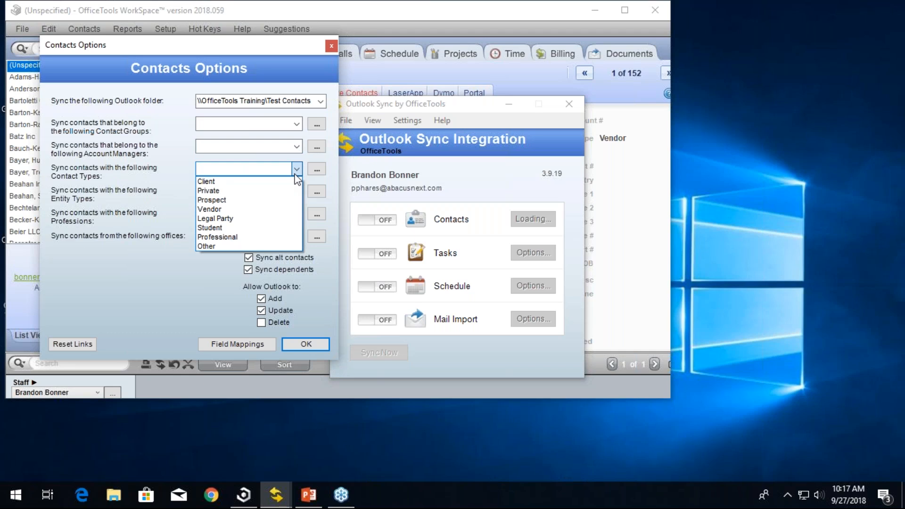
{"action": "left_click", "coordinate": [296, 176]}
{"action": "left_click", "coordinate": [297, 192]}
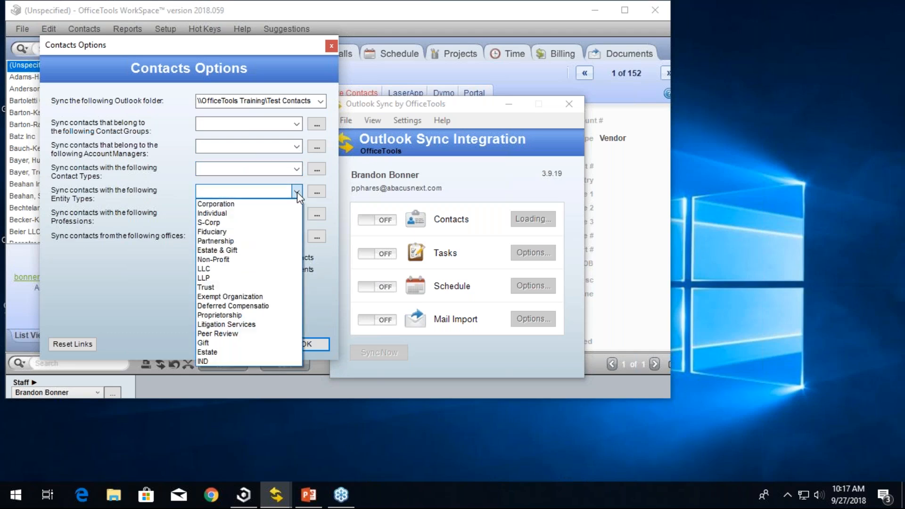
{"action": "left_click", "coordinate": [296, 192]}
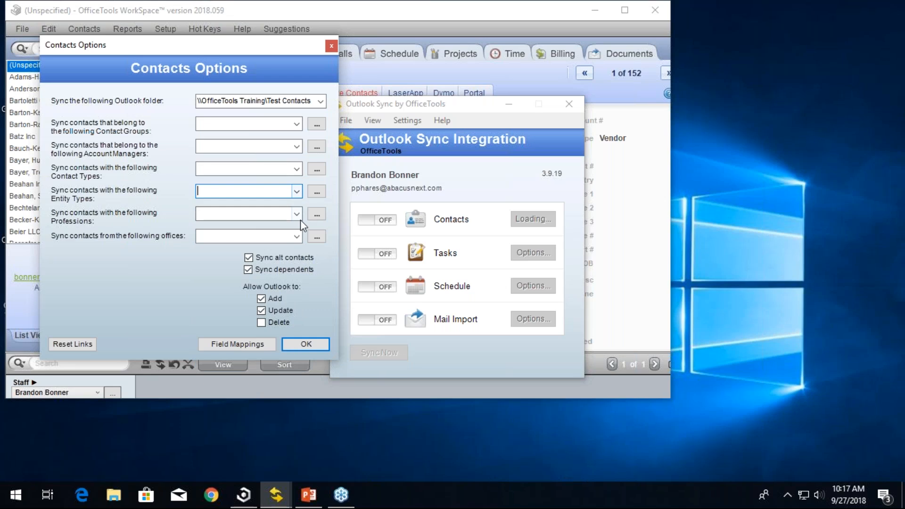
{"action": "left_click", "coordinate": [297, 214]}
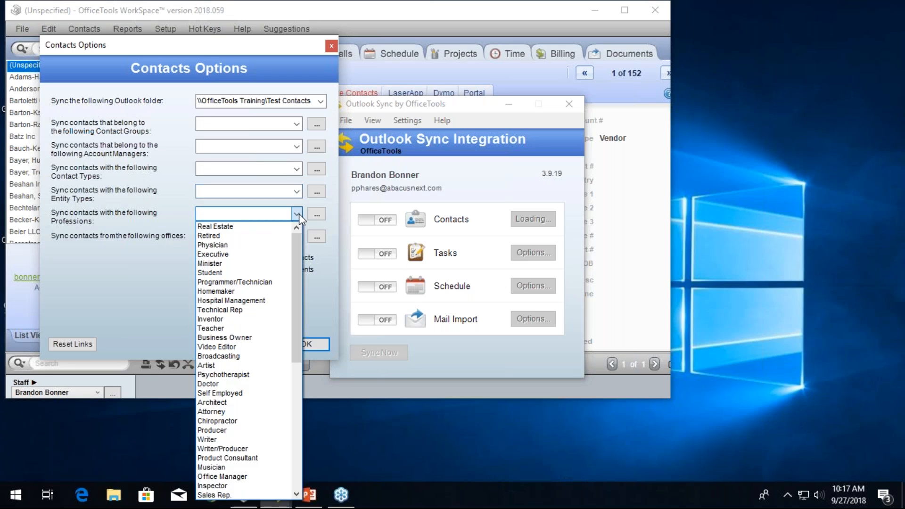
{"action": "left_click", "coordinate": [298, 214]}
{"action": "left_click", "coordinate": [296, 238]}
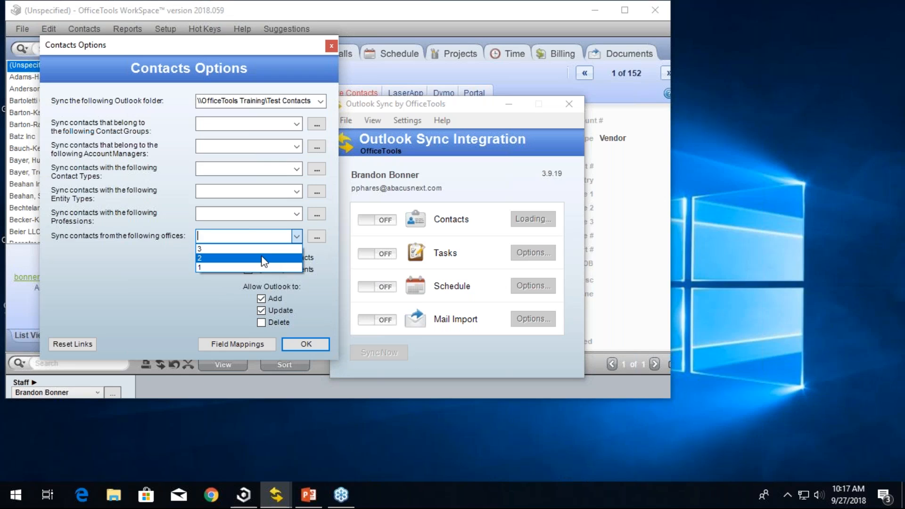
{"action": "left_click", "coordinate": [214, 289]}
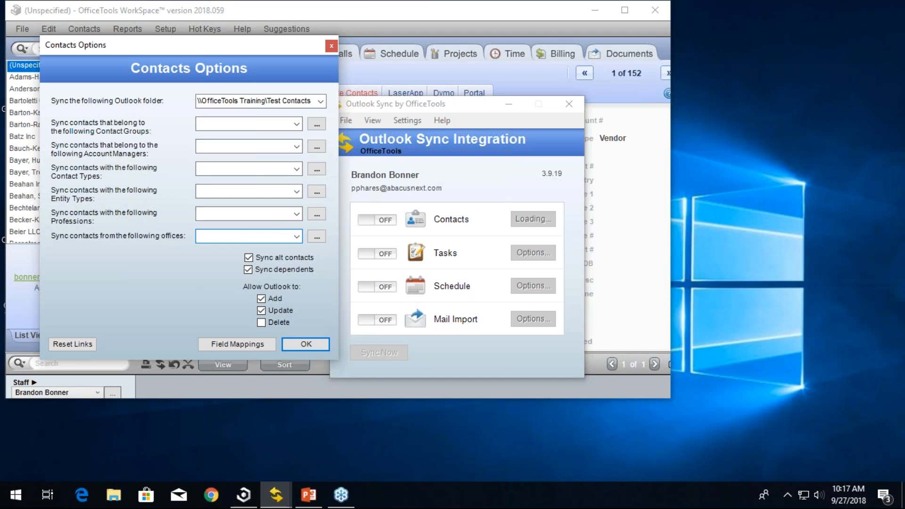
{"action": "left_click", "coordinate": [258, 145]}
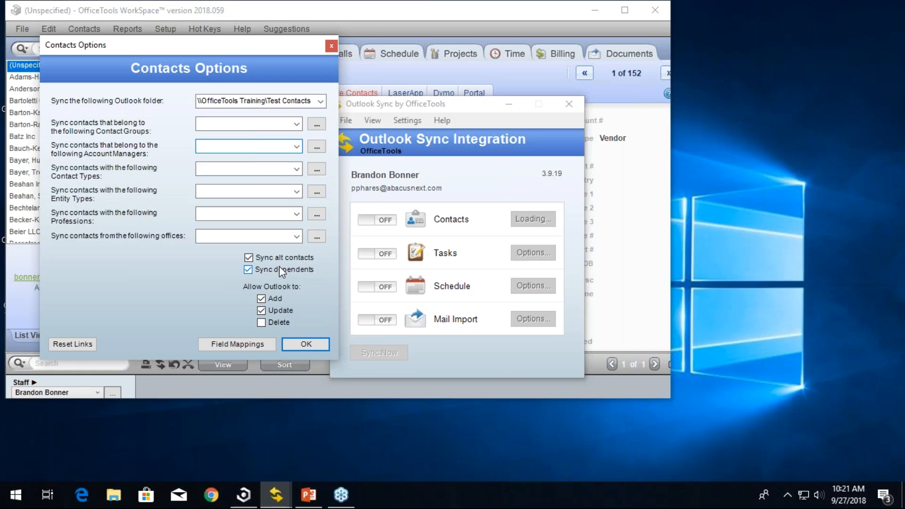
{"action": "left_click", "coordinate": [299, 344]}
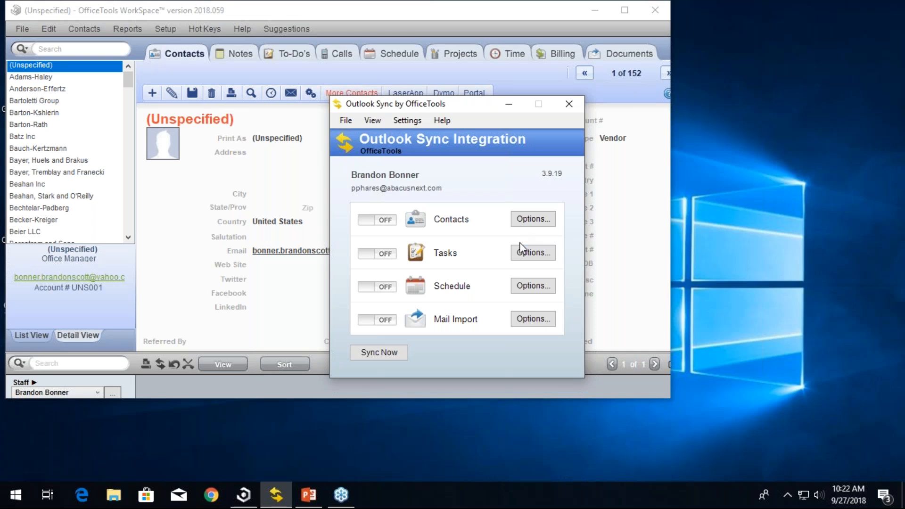
Step: Open the Tasks sync options and set the Outlook folder to \\OfficeTools Training\Tasks
{"action": "left_click", "coordinate": [520, 248]}
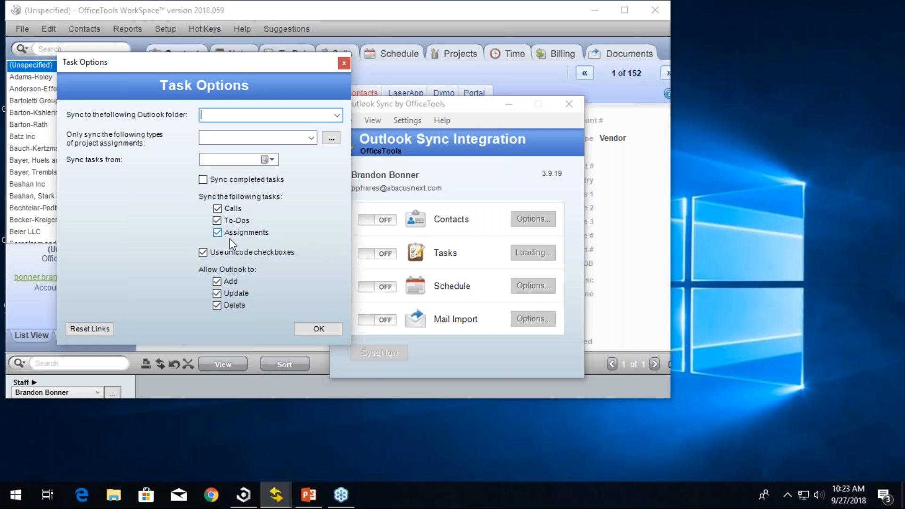
{"action": "left_click", "coordinate": [337, 115]}
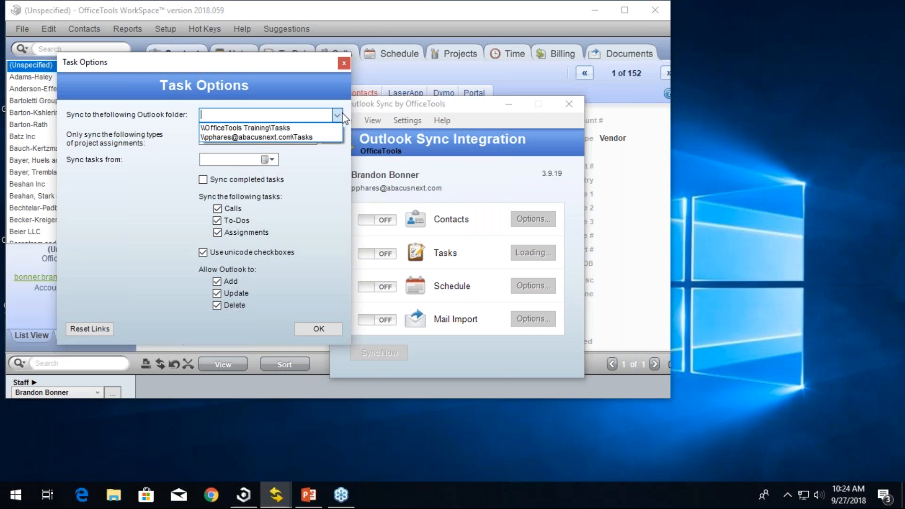
{"action": "left_click", "coordinate": [254, 127]}
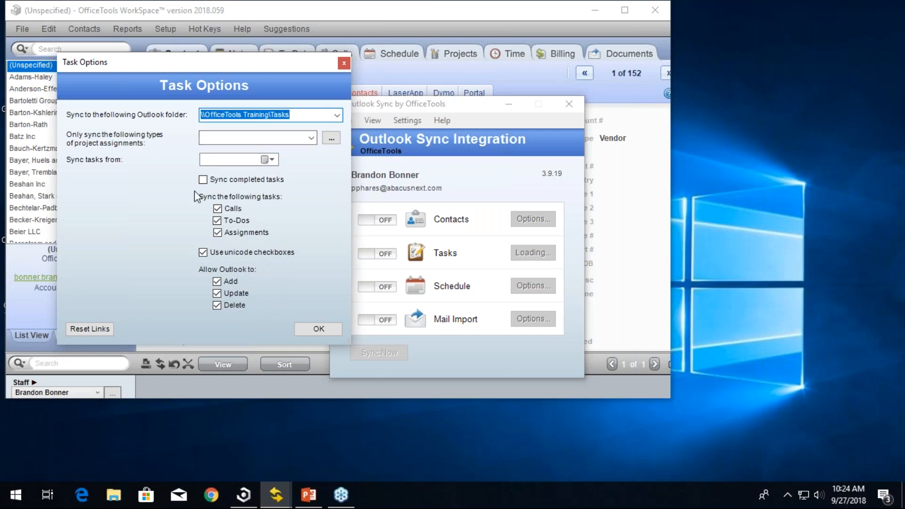
Step: Review the project assignment types and set the tasks sync start date to 9/27/2018
{"action": "left_click", "coordinate": [311, 138]}
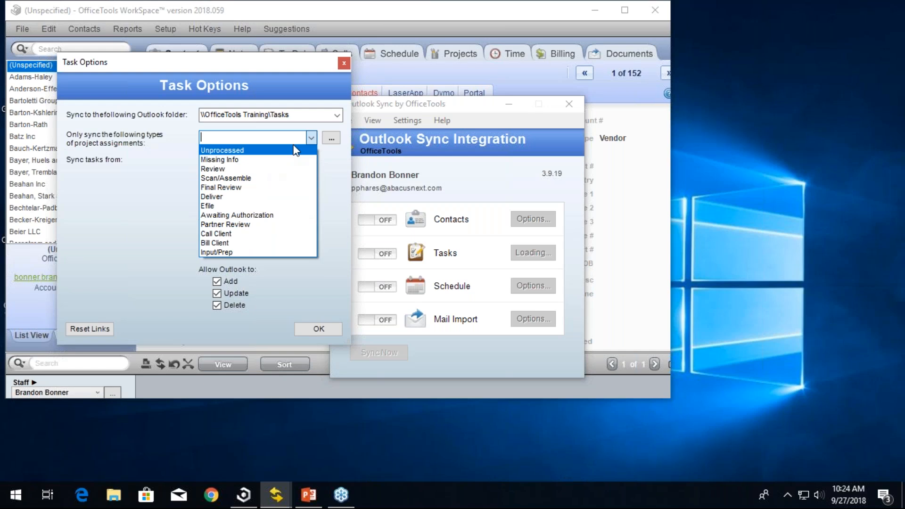
{"action": "left_click", "coordinate": [332, 140]}
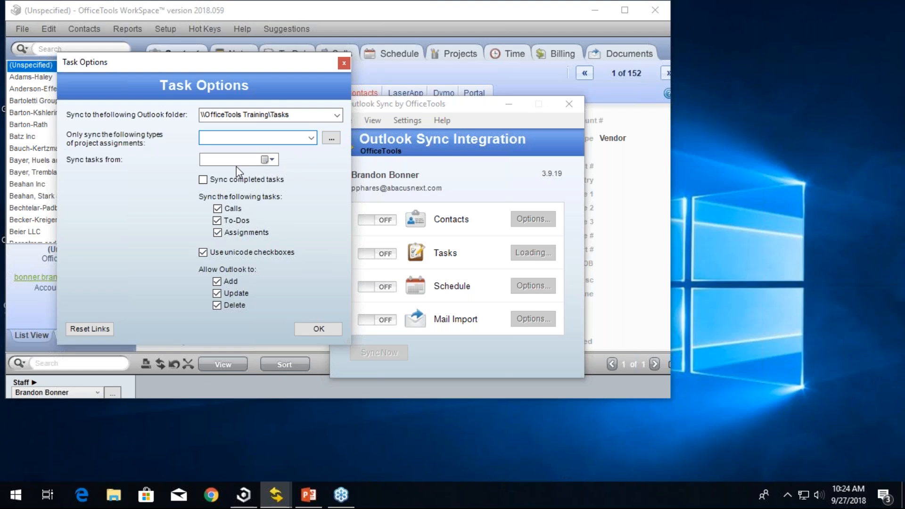
{"action": "left_click", "coordinate": [269, 159]}
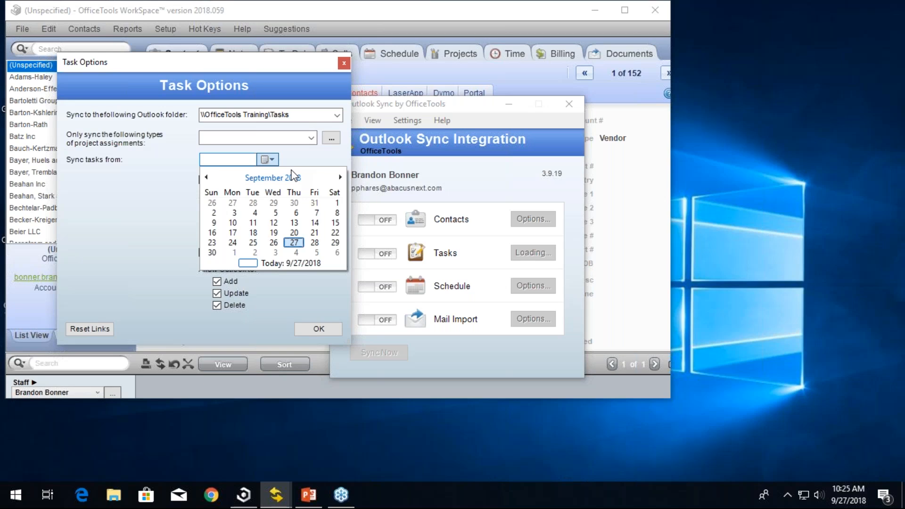
{"action": "left_click", "coordinate": [294, 242]}
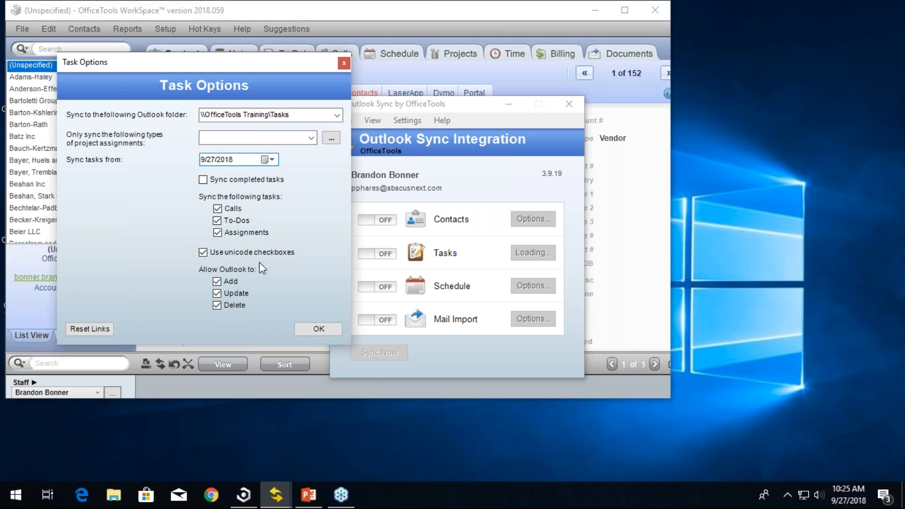
Step: Disallow Outlook from deleting tasks and confirm the Task options
{"action": "left_click", "coordinate": [236, 307]}
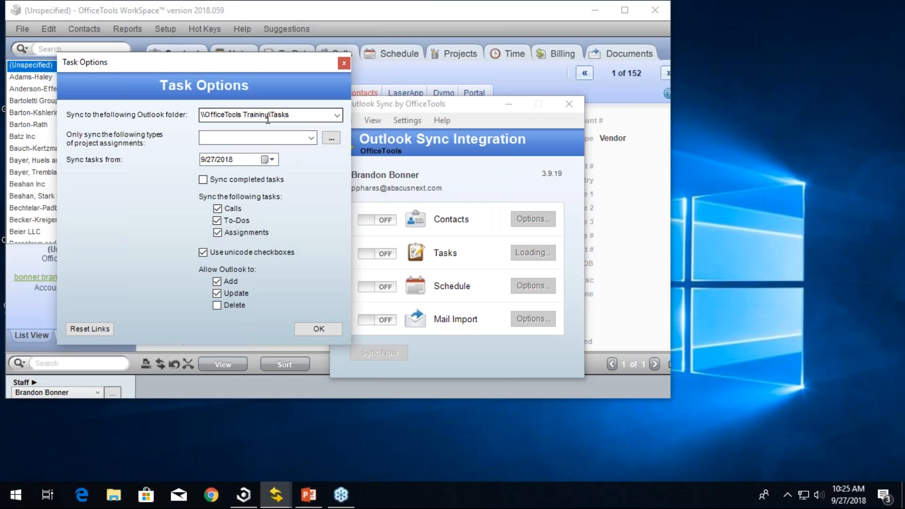
{"action": "left_click_drag", "start_coordinate": [234, 159], "coordinate": [198, 160]}
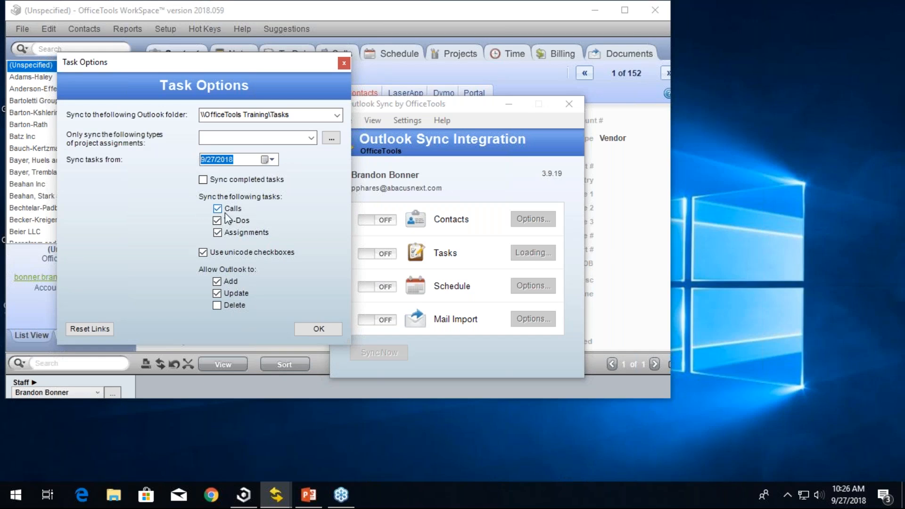
{"action": "left_click", "coordinate": [311, 327]}
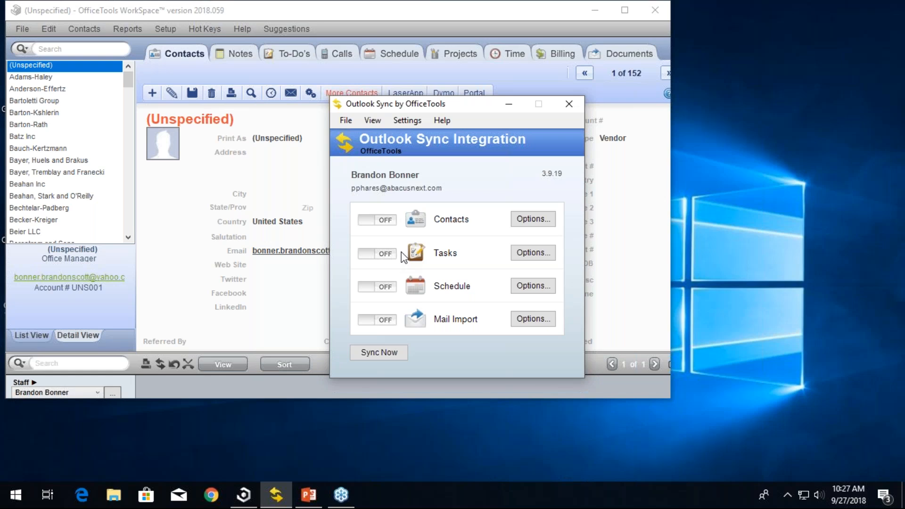
Step: Open the Schedule sync options and set the Outlook folder to \\OfficeTools Training\Calendar
{"action": "left_click", "coordinate": [519, 283]}
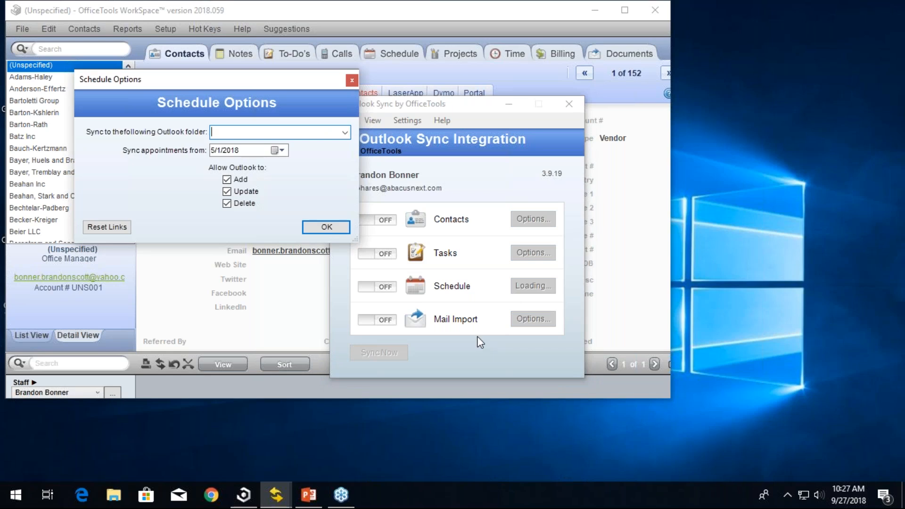
{"action": "left_click", "coordinate": [346, 132]}
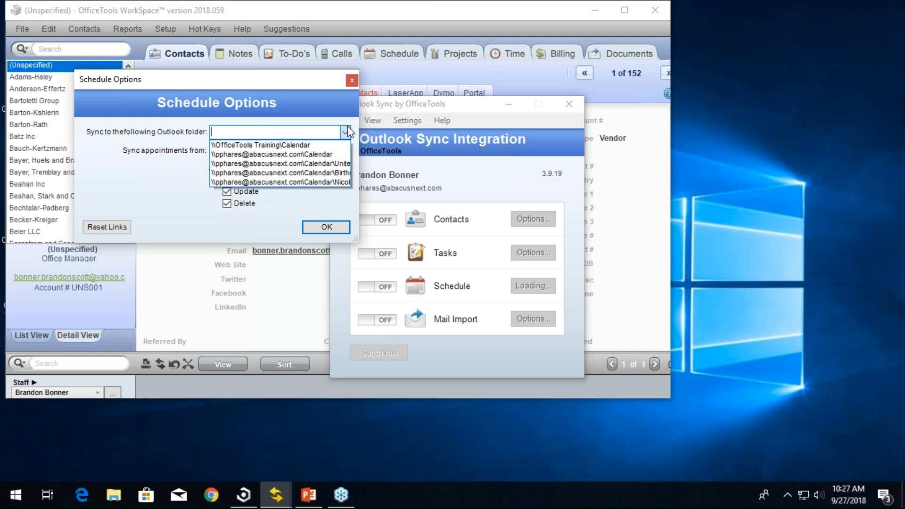
{"action": "left_click", "coordinate": [314, 145]}
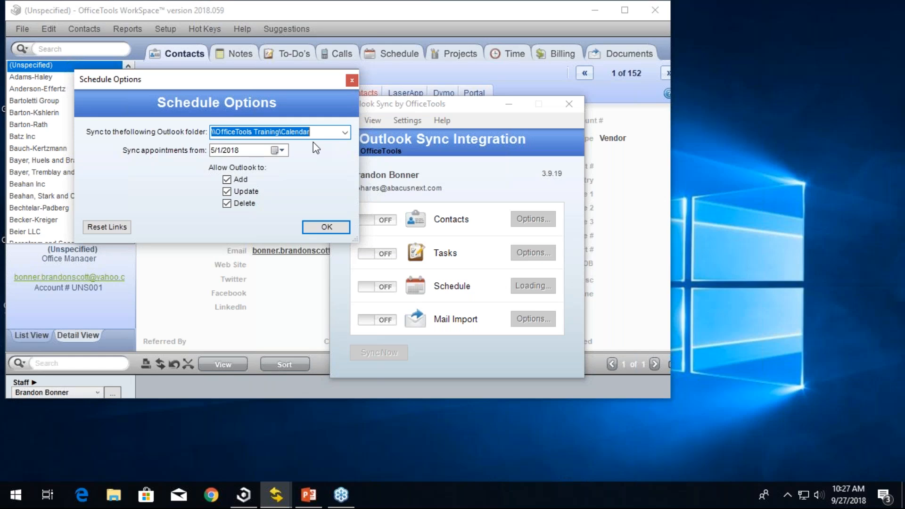
Step: Set the appointments sync start date to today, 9/27/2018, and disallow Outlook from deleting appointments
{"action": "left_click", "coordinate": [286, 152]}
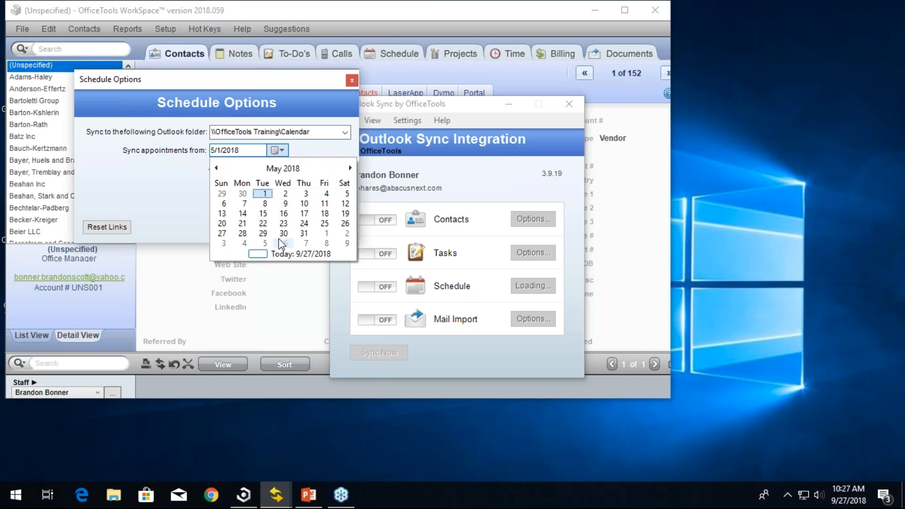
{"action": "left_click", "coordinate": [291, 255]}
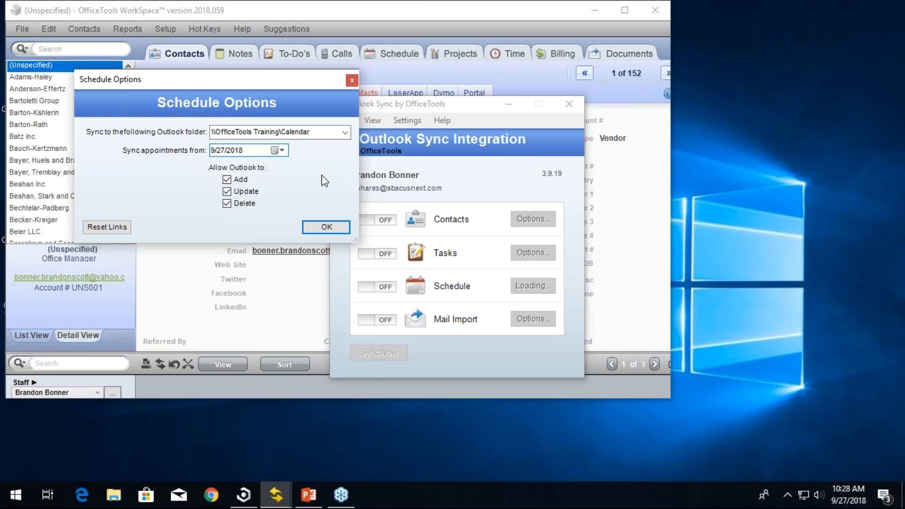
{"action": "left_click", "coordinate": [227, 203]}
{"action": "left_click_drag", "start_coordinate": [260, 151], "coordinate": [188, 149]}
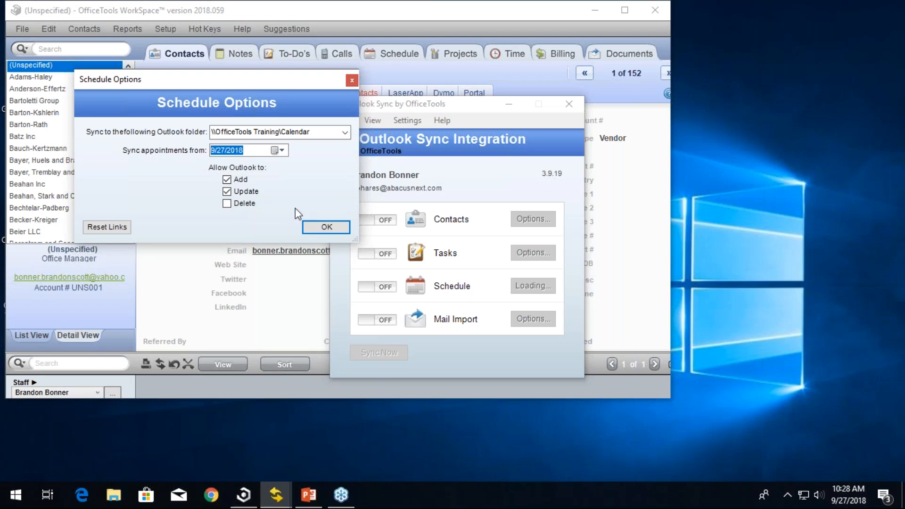
Step: Confirm the Schedule options and open the Mail Import options
{"action": "left_click", "coordinate": [327, 227]}
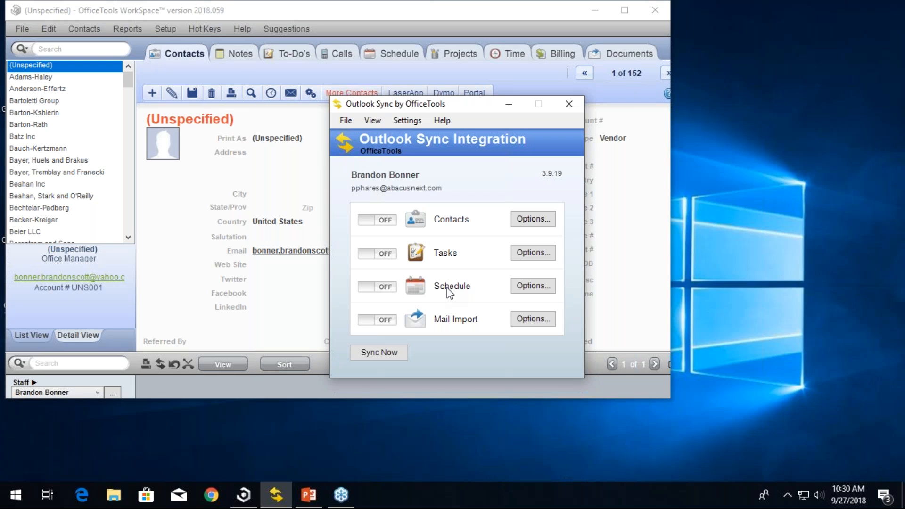
{"action": "left_click", "coordinate": [532, 319]}
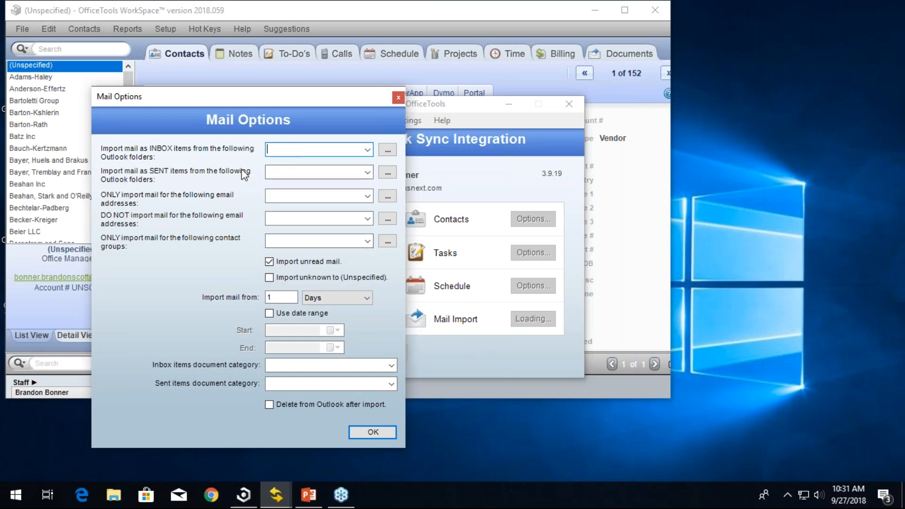
Step: Review the Outlook folders available for importing mail as inbox items and as sent items
{"action": "left_click", "coordinate": [367, 150]}
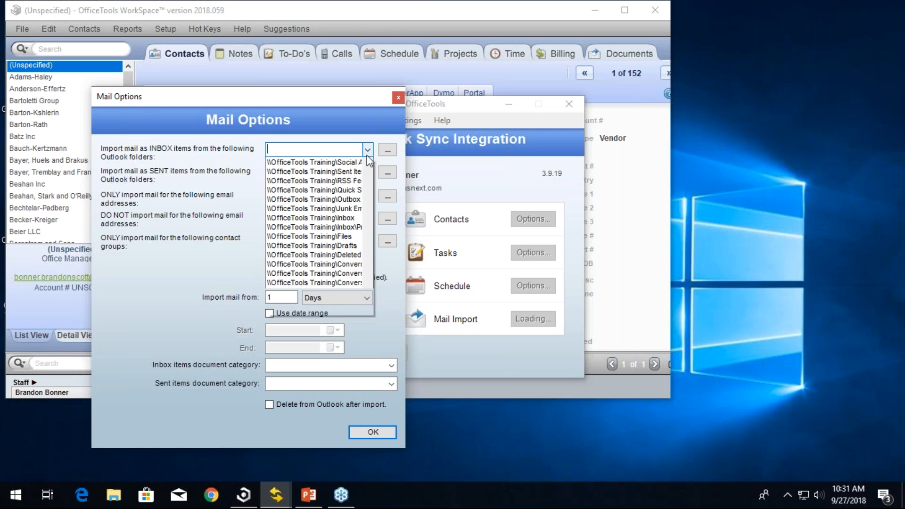
{"action": "left_click", "coordinate": [367, 151]}
{"action": "left_click", "coordinate": [368, 172]}
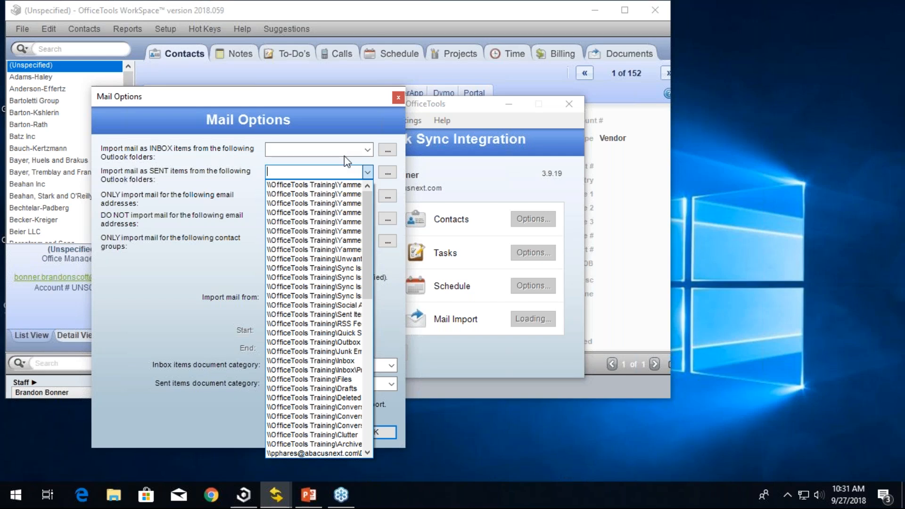
{"action": "left_click", "coordinate": [372, 169]}
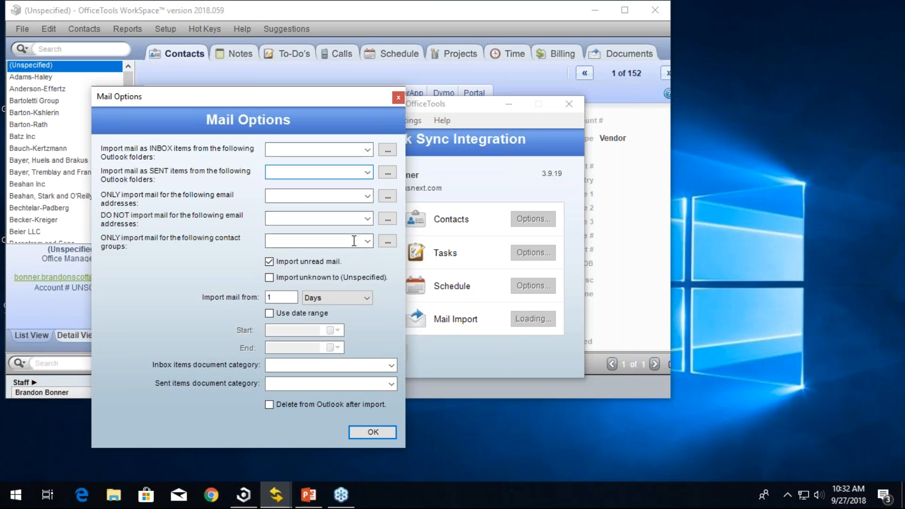
Step: Turn off importing unread mail, enable Use date range, and review the inbox items document categories
{"action": "left_click", "coordinate": [314, 264]}
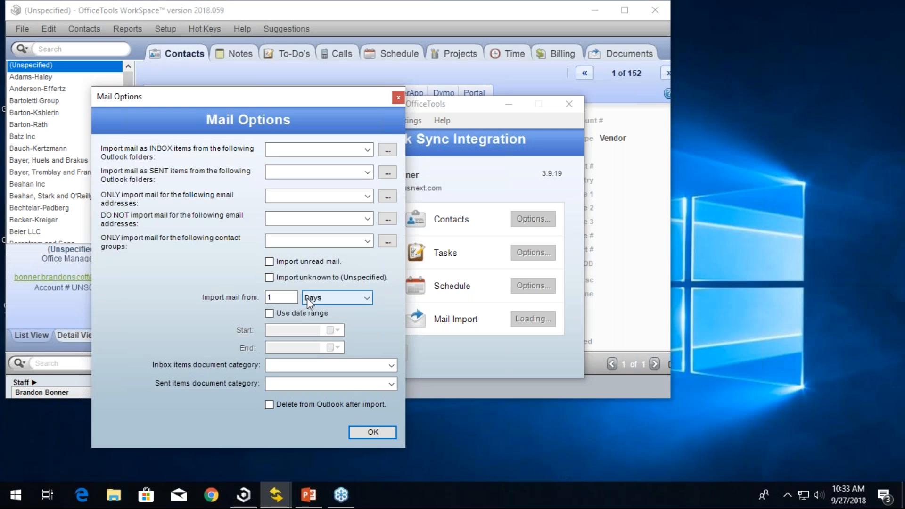
{"action": "left_click", "coordinate": [291, 313]}
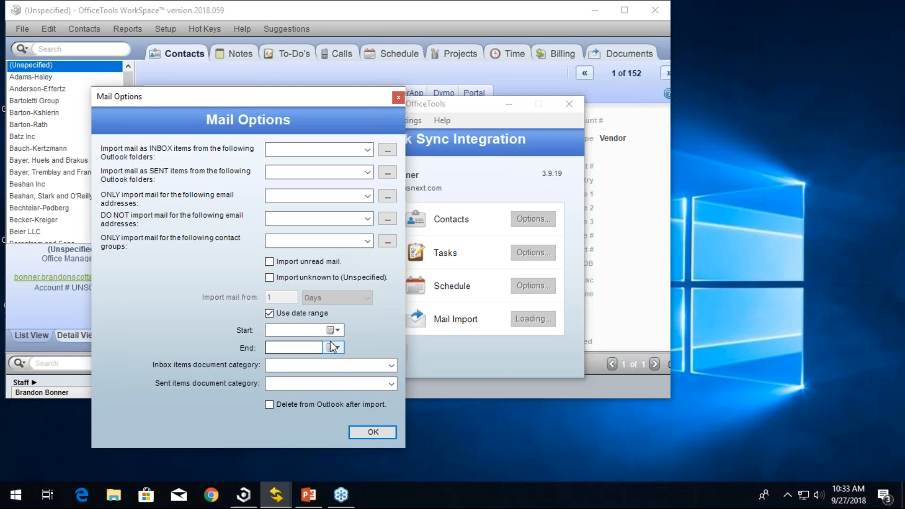
{"action": "left_click", "coordinate": [292, 368]}
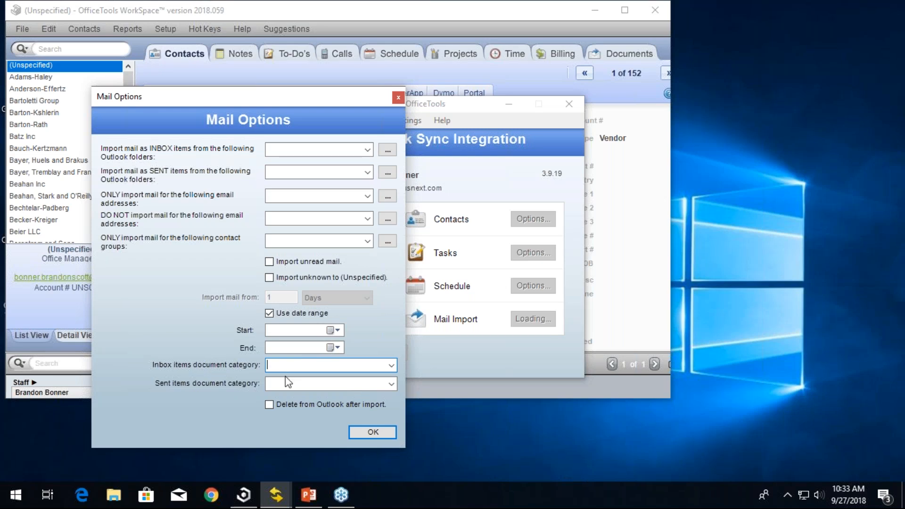
{"action": "left_click", "coordinate": [392, 365]}
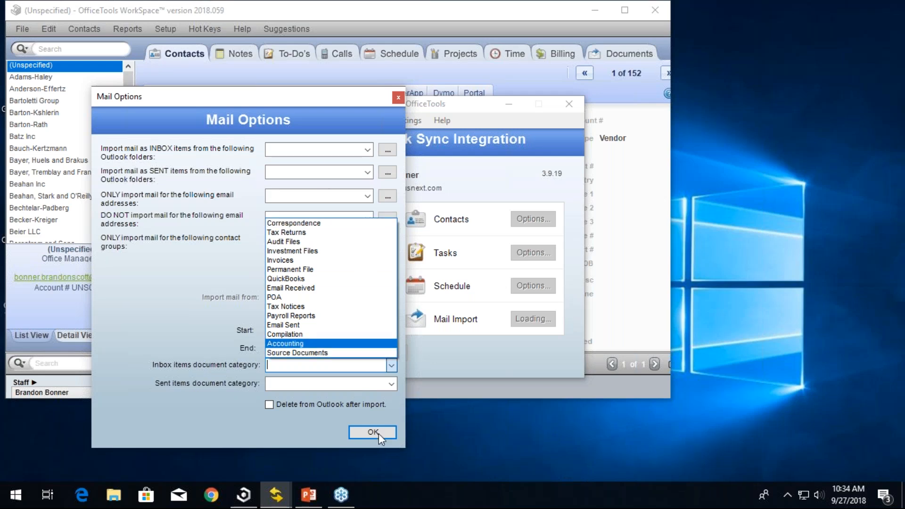
{"action": "left_click", "coordinate": [353, 431]}
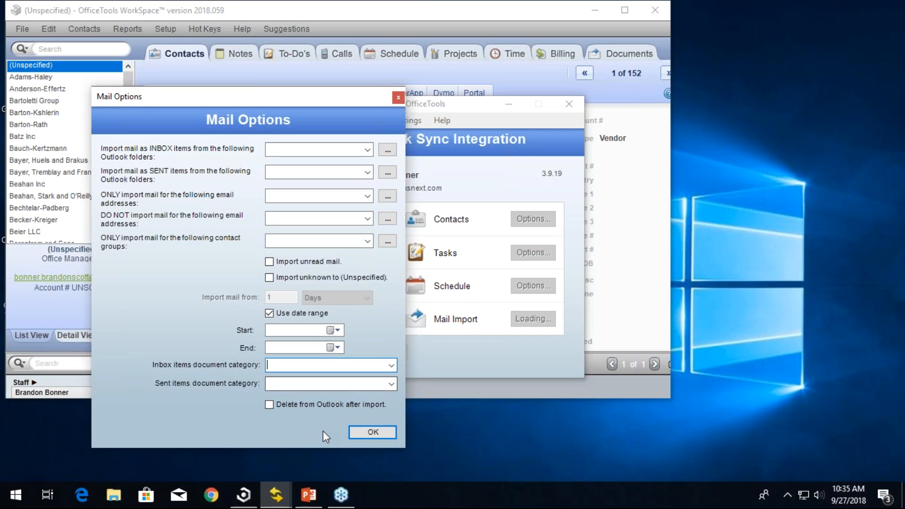
Step: Try to confirm the Mail Options, dismiss the start date prompt, and close the dialog without saving
{"action": "left_click", "coordinate": [362, 432]}
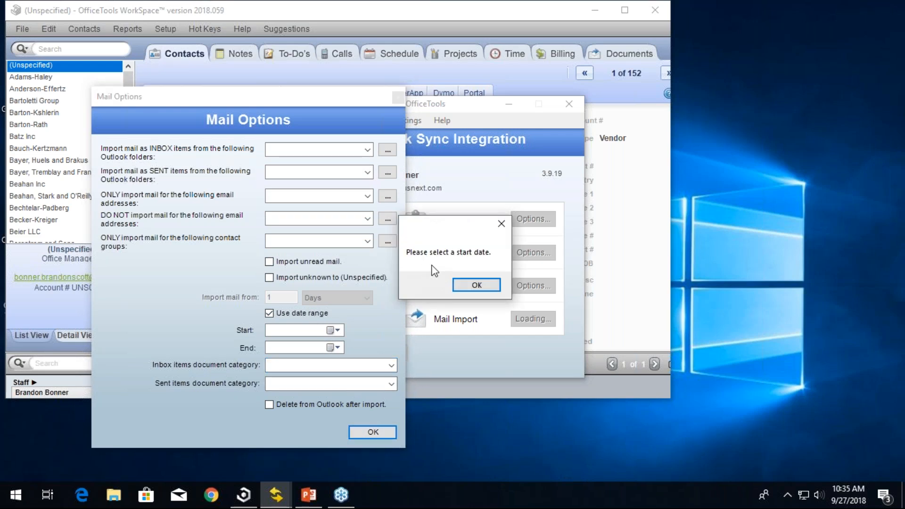
{"action": "left_click", "coordinate": [460, 284]}
{"action": "left_click", "coordinate": [398, 98]}
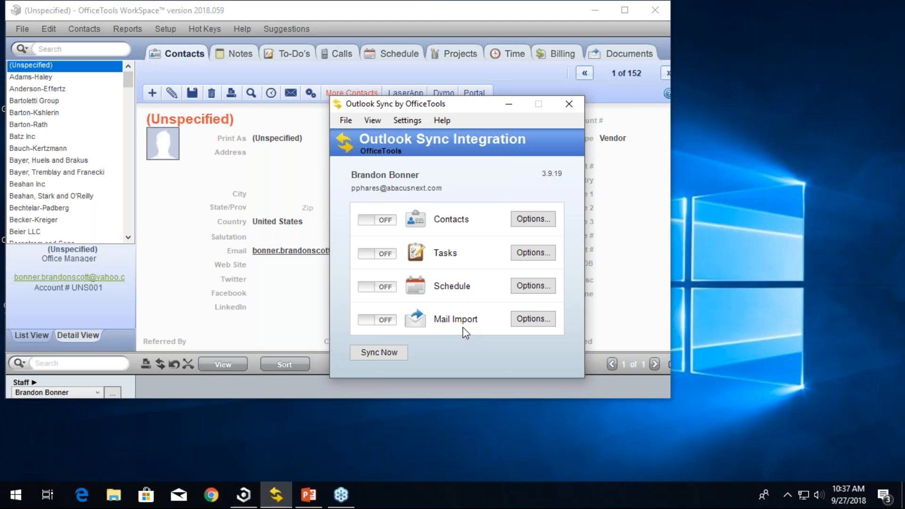
{"action": "left_click", "coordinate": [787, 494]}
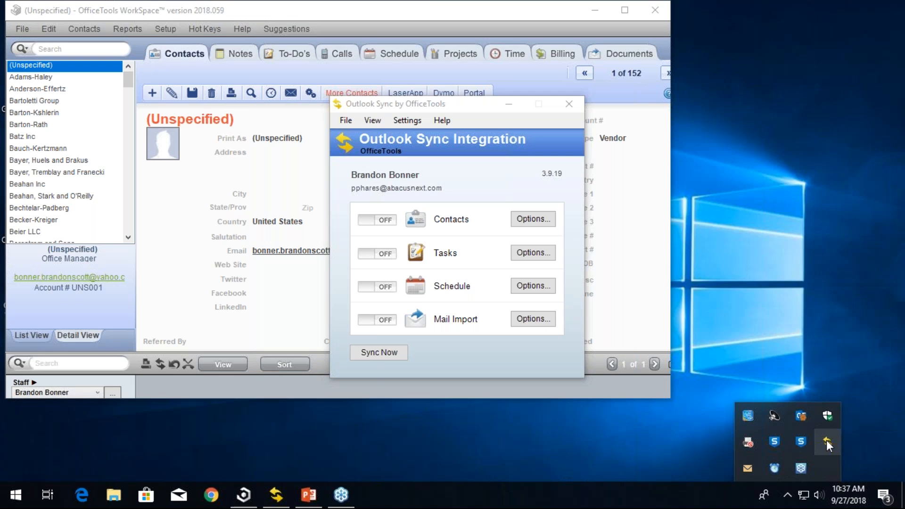
{"action": "left_click", "coordinate": [689, 470]}
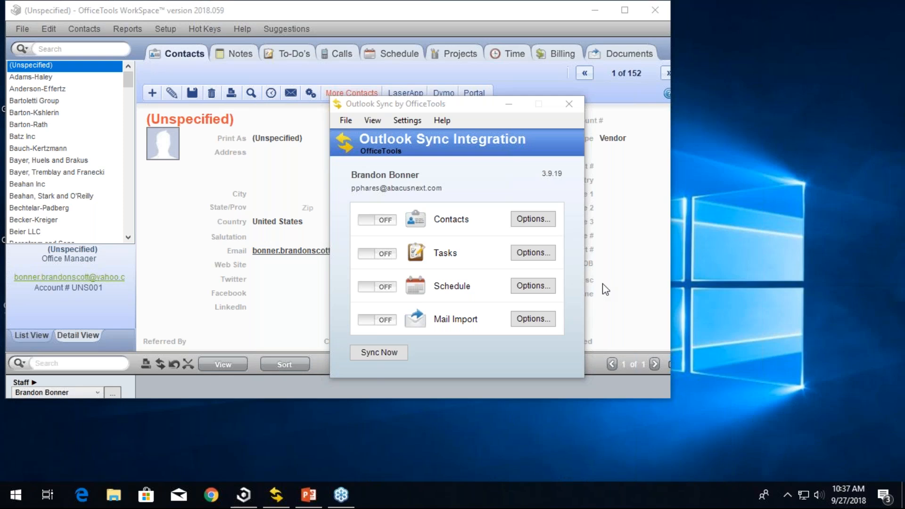